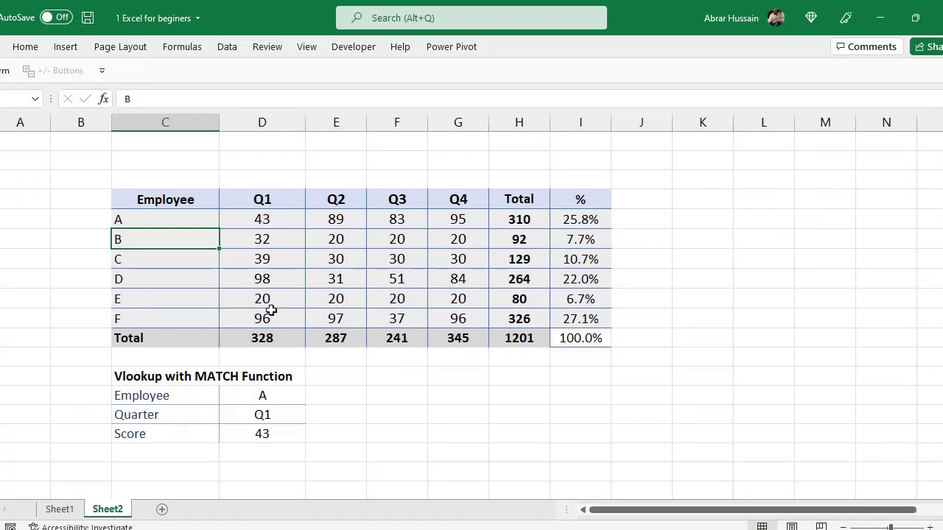
Review the lookup area: Employee A, Quarter Q1, and the Score of 43 with its formula.
{"action": "scroll", "coordinate": [206, 301], "scroll_direction": "down", "scroll_amount": 2}
{"action": "left_click_drag", "start_coordinate": [143, 277], "coordinate": [143, 331]}
{"action": "left_click", "coordinate": [152, 278]}
{"action": "left_click", "coordinate": [261, 281]}
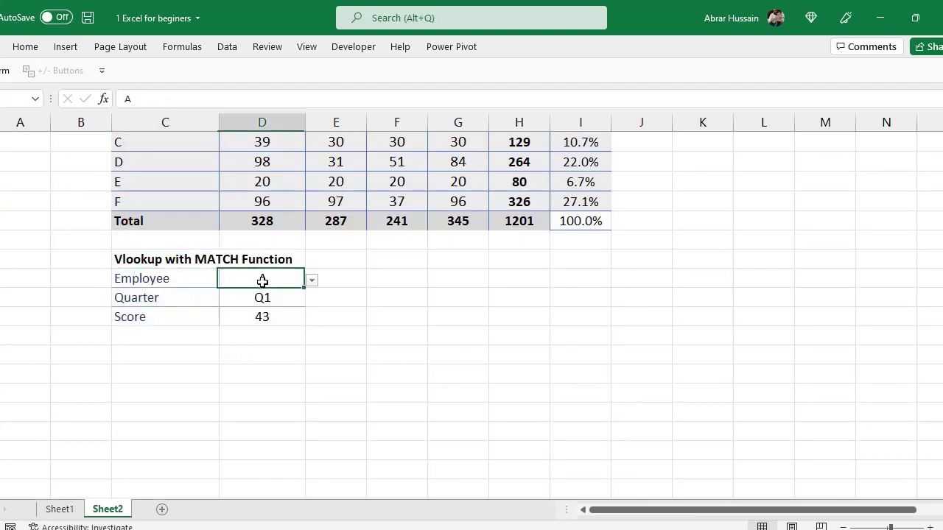
{"action": "left_click", "coordinate": [309, 279]}
{"action": "left_click", "coordinate": [169, 267]}
{"action": "left_click", "coordinate": [170, 265]}
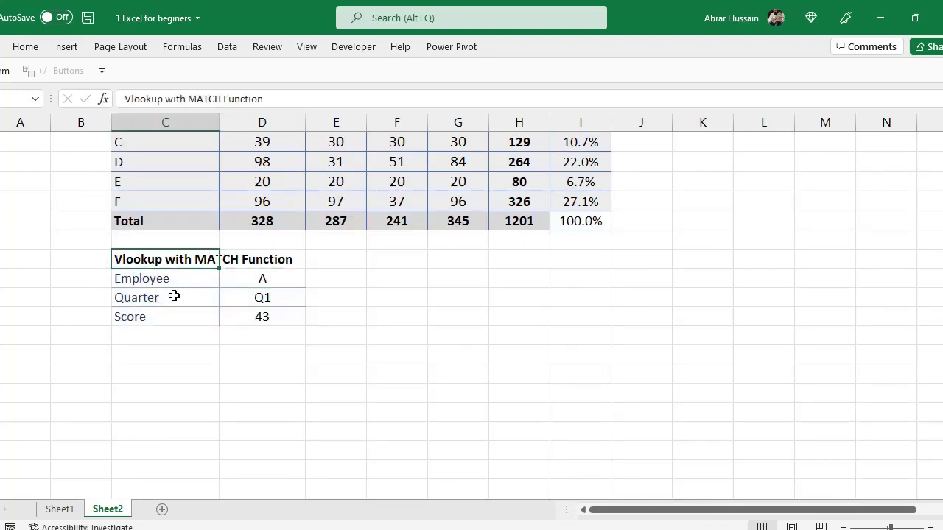
{"action": "left_click", "coordinate": [191, 275]}
{"action": "left_click", "coordinate": [240, 287]}
{"action": "left_click", "coordinate": [174, 297]}
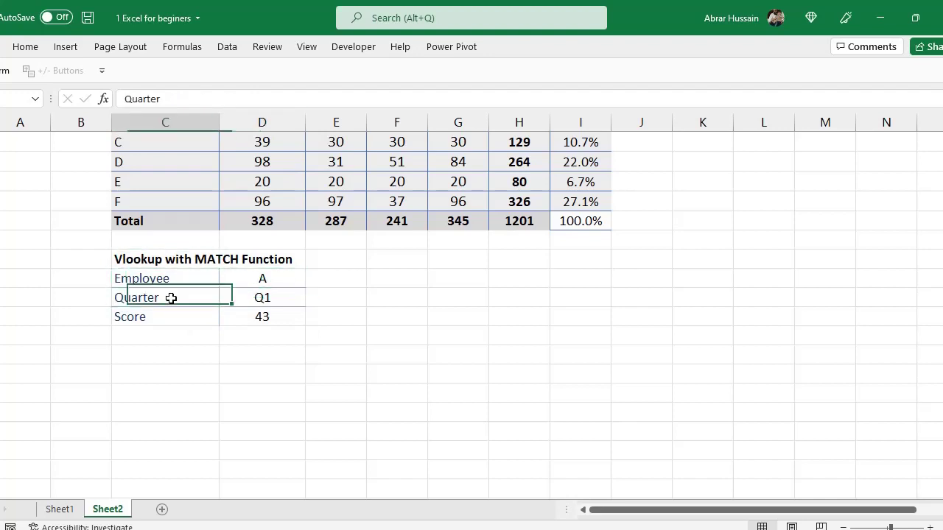
{"action": "left_click", "coordinate": [280, 293]}
{"action": "left_click", "coordinate": [260, 321]}
{"action": "left_click", "coordinate": [214, 318]}
{"action": "left_click", "coordinate": [258, 318]}
Highlight the quarterly score table and the employee names down to Total, noting employee C.
{"action": "scroll", "coordinate": [295, 343], "scroll_direction": "up", "scroll_amount": 2}
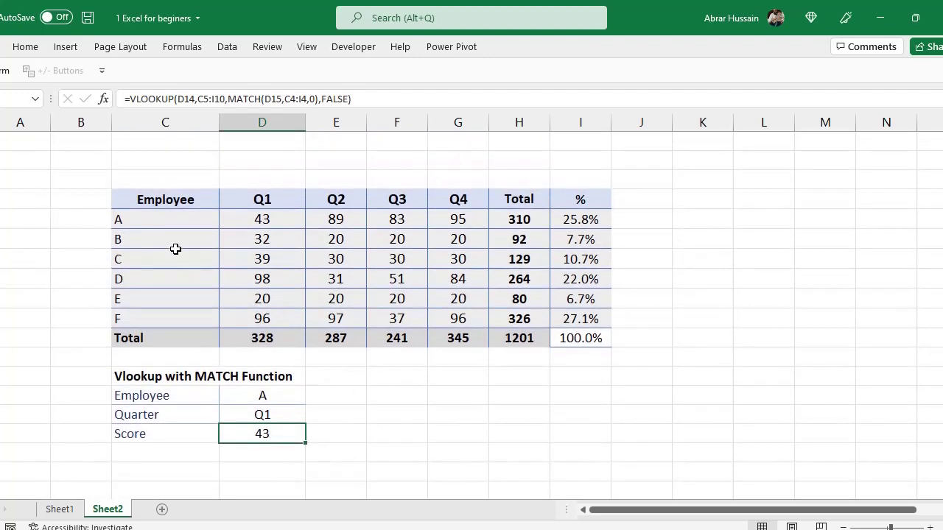
{"action": "left_click_drag", "start_coordinate": [138, 214], "coordinate": [581, 340]}
{"action": "left_click_drag", "start_coordinate": [156, 215], "coordinate": [158, 331]}
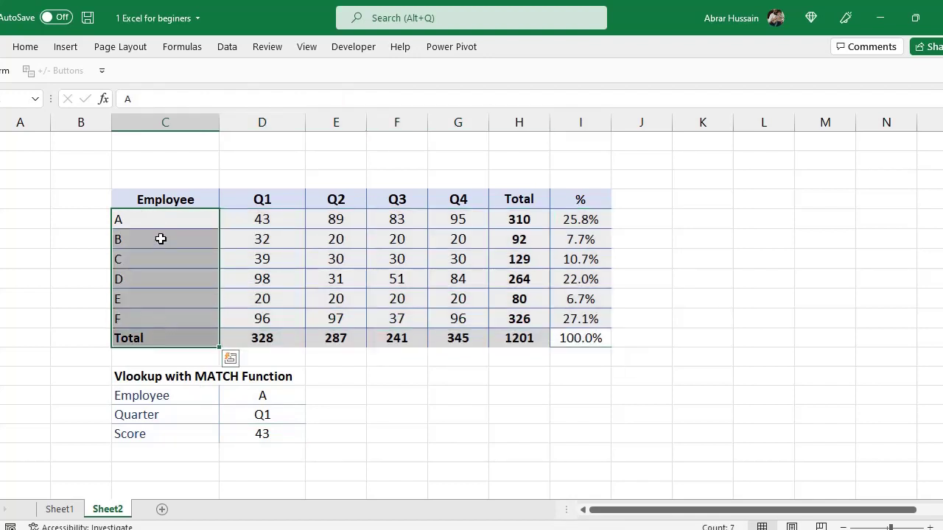
{"action": "left_click_drag", "start_coordinate": [160, 219], "coordinate": [544, 337]}
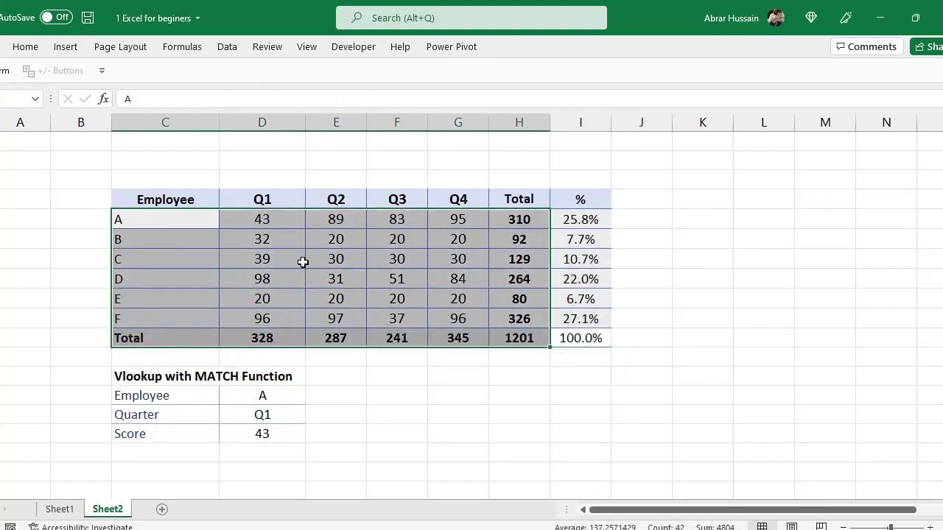
{"action": "left_click", "coordinate": [186, 217]}
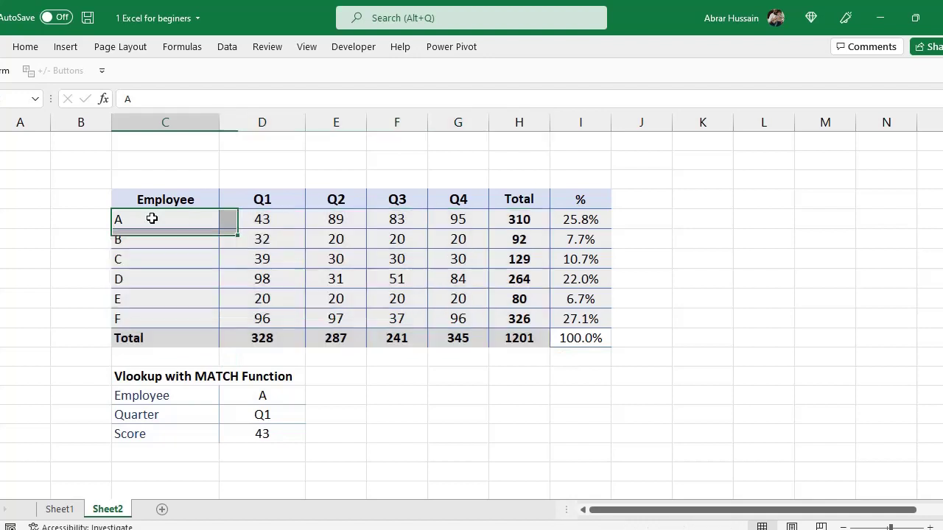
{"action": "left_click_drag", "start_coordinate": [139, 221], "coordinate": [137, 333]}
{"action": "left_click", "coordinate": [162, 259]}
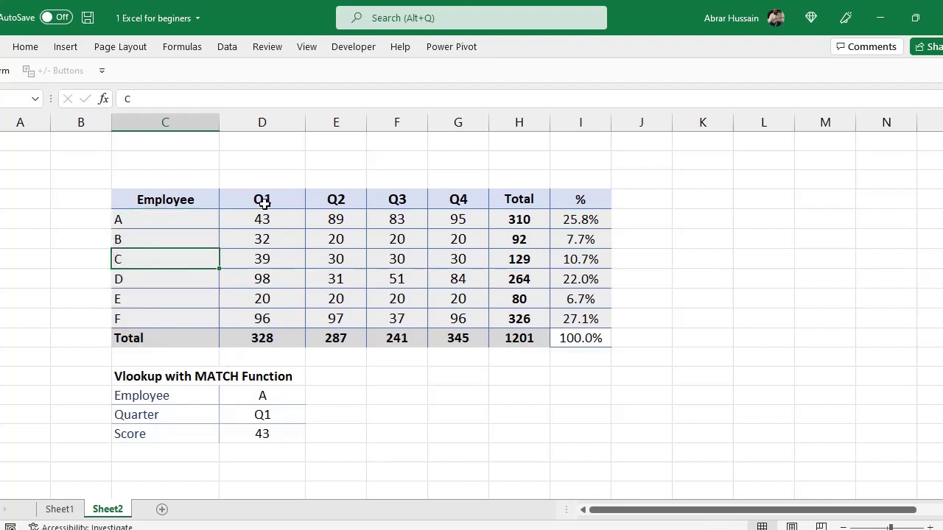
Pick employee C in D14 and quarter Q3 in D15, giving a Score of 30.
{"action": "left_click_drag", "start_coordinate": [263, 204], "coordinate": [490, 246]}
{"action": "scroll", "coordinate": [357, 317], "scroll_direction": "down", "scroll_amount": 2}
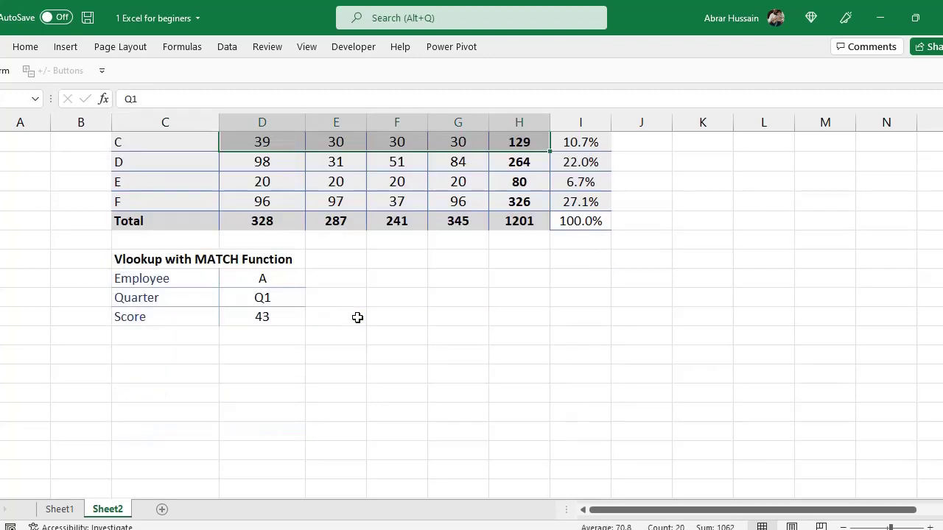
{"action": "left_click", "coordinate": [258, 277]}
{"action": "left_click", "coordinate": [313, 283]}
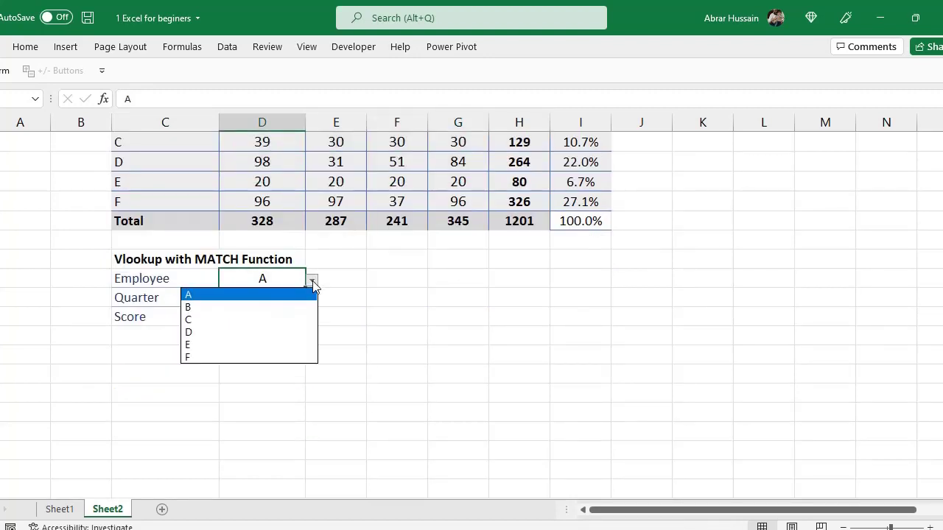
{"action": "left_click", "coordinate": [230, 320]}
{"action": "left_click", "coordinate": [286, 298]}
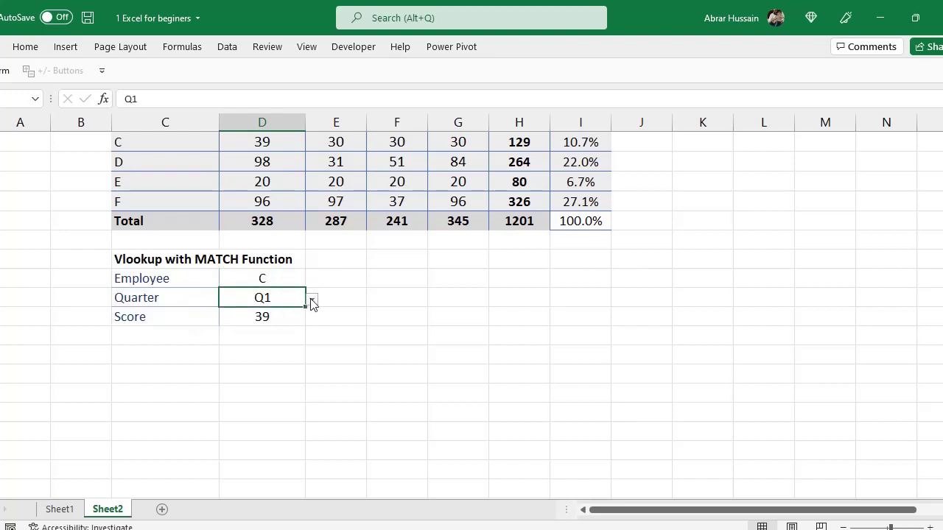
{"action": "left_click", "coordinate": [312, 300]}
{"action": "left_click", "coordinate": [259, 340]}
{"action": "left_click", "coordinate": [261, 318]}
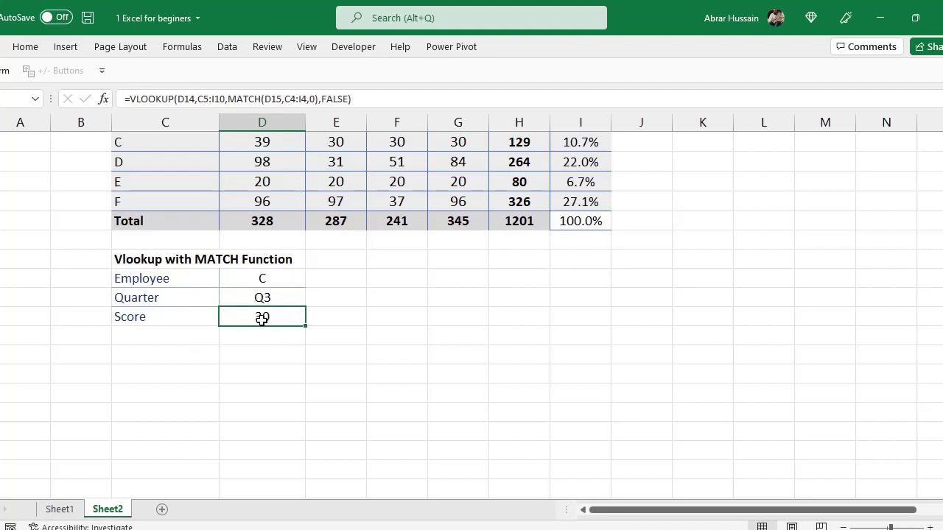
Highlight the Vlookup with MATCH block and show its existing Score formula.
{"action": "scroll", "coordinate": [261, 318], "scroll_direction": "up", "scroll_amount": 2}
{"action": "left_click_drag", "start_coordinate": [155, 203], "coordinate": [562, 338]}
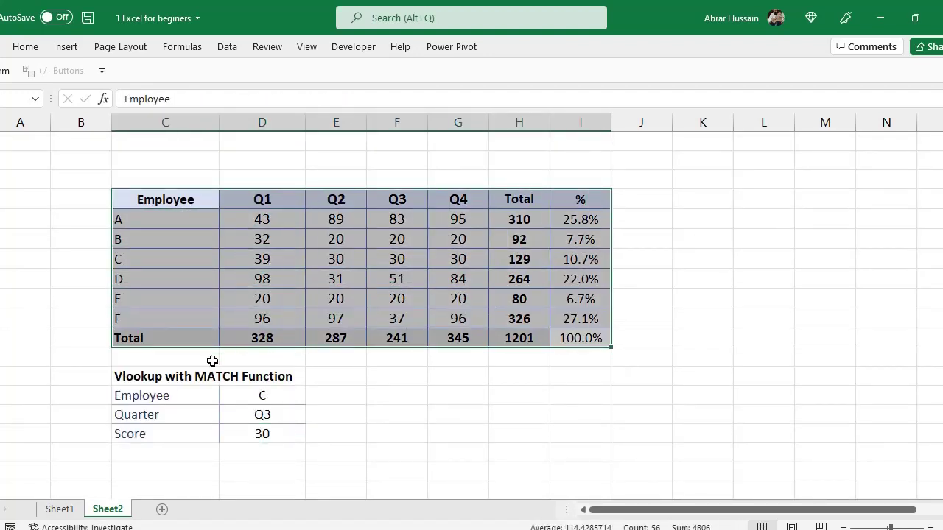
{"action": "left_click_drag", "start_coordinate": [162, 374], "coordinate": [289, 434]}
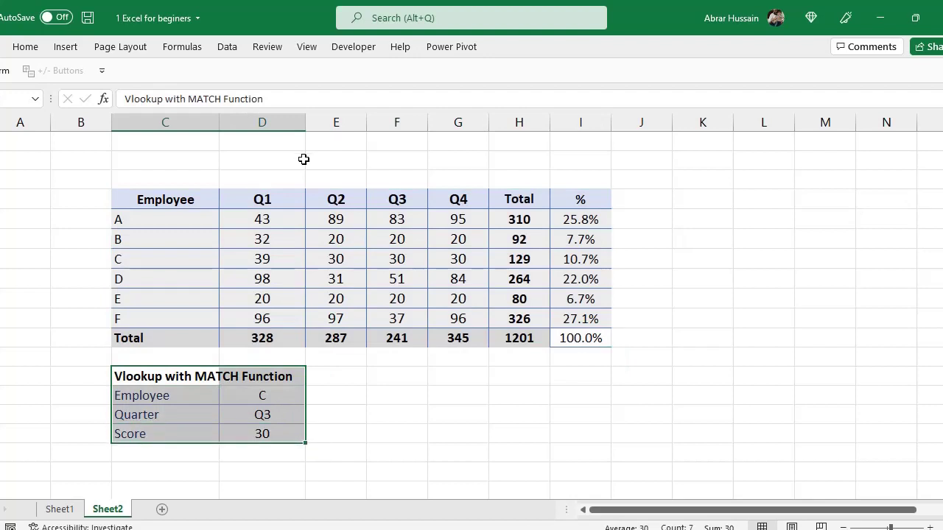
{"action": "scroll", "coordinate": [338, 277], "scroll_direction": "down", "scroll_amount": 1}
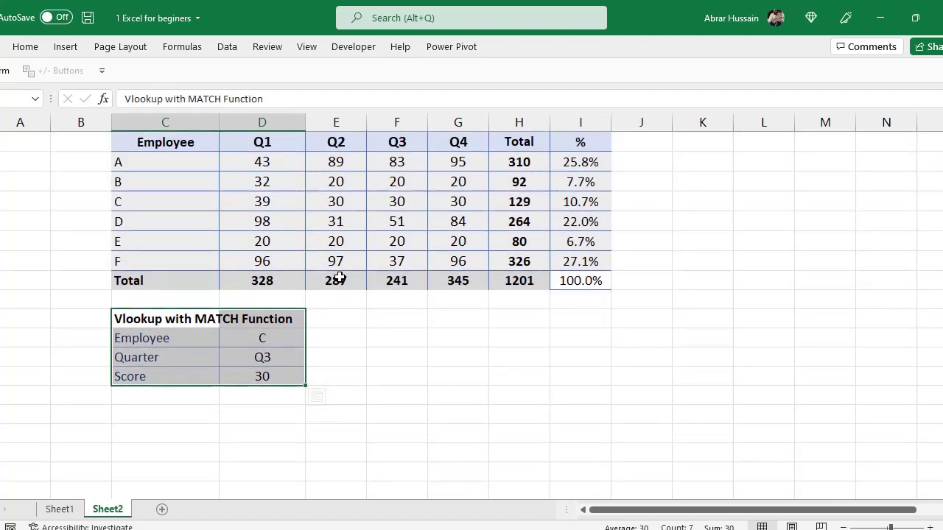
{"action": "left_click", "coordinate": [272, 379]}
{"action": "scroll", "coordinate": [507, 372], "scroll_direction": "up", "scroll_amount": 1}
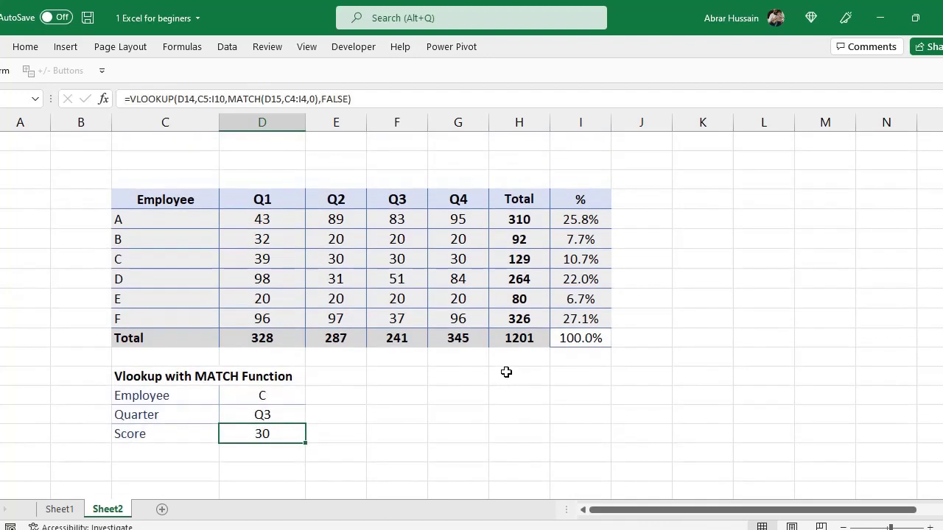
Begin =Vlookup(D14,C5:I10, in the Score cell, using employee D14 and table C5:I10.
{"action": "left_click", "coordinate": [141, 380]}
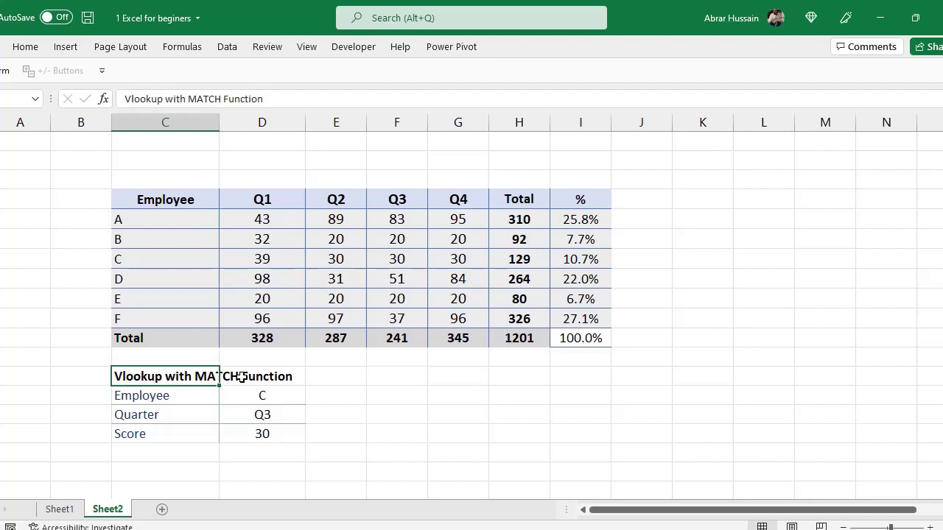
{"action": "left_click", "coordinate": [262, 434]}
{"action": "type", "text": "=Vlook"}
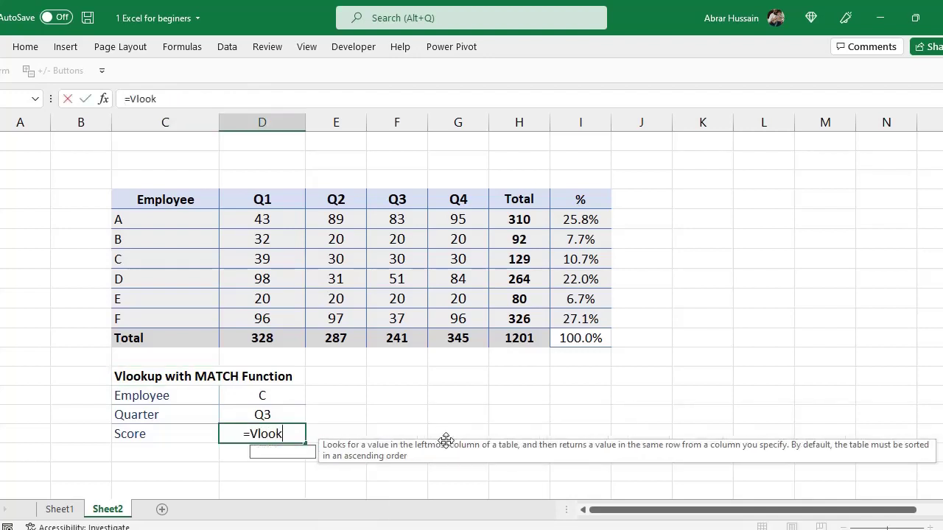
{"action": "type", "text": "up("}
{"action": "scroll", "coordinate": [305, 454], "scroll_direction": "down", "scroll_amount": 1}
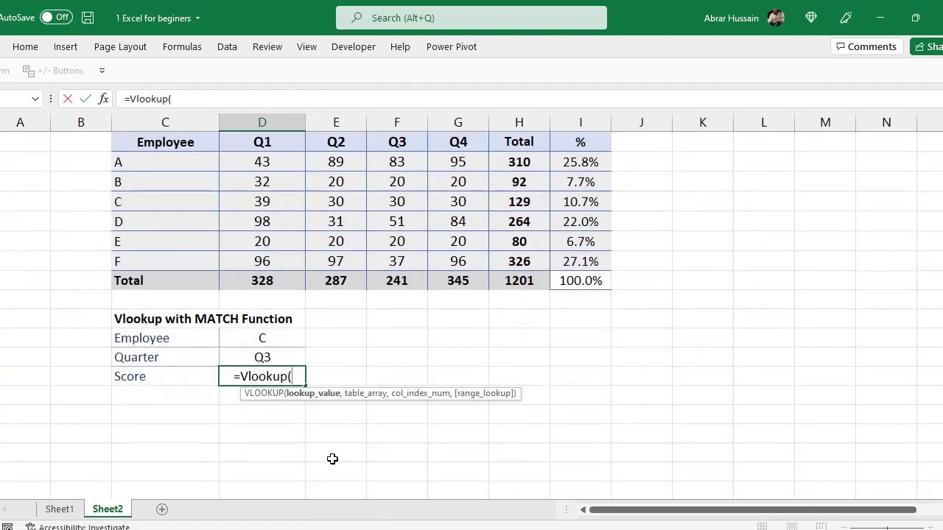
{"action": "left_click", "coordinate": [266, 338]}
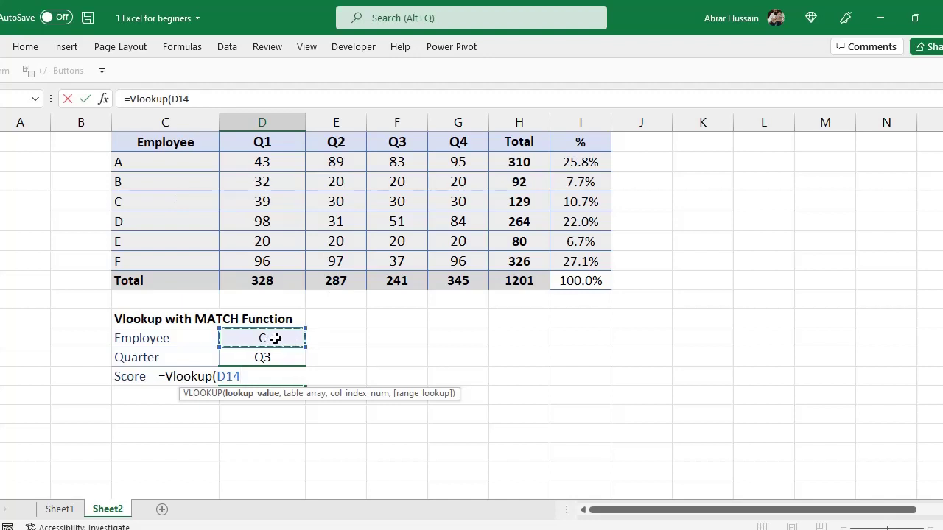
{"action": "type", "text": ","}
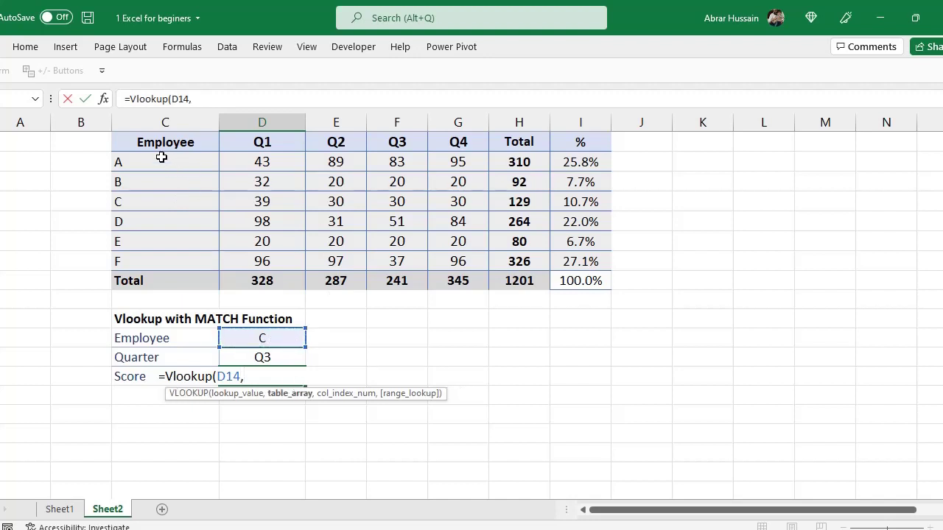
{"action": "left_click_drag", "start_coordinate": [161, 156], "coordinate": [577, 261]}
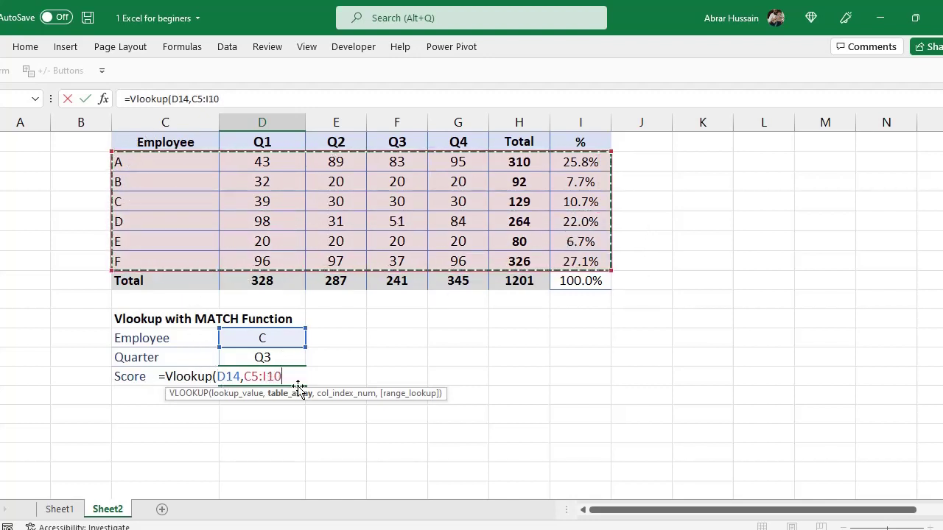
{"action": "type", "text": ","}
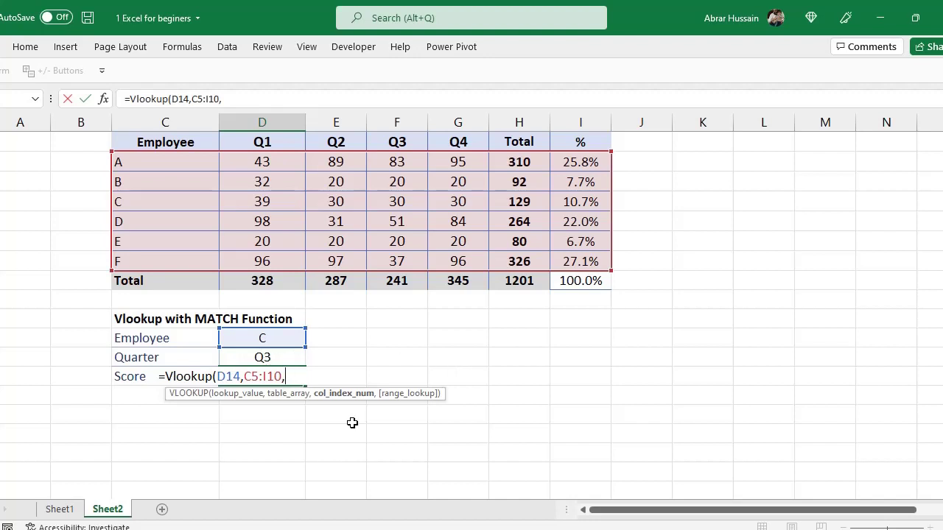
Add MATCH(D15,C4:I4 as the column index, matching the quarter against the header row.
{"action": "type", "text": "MATCH("}
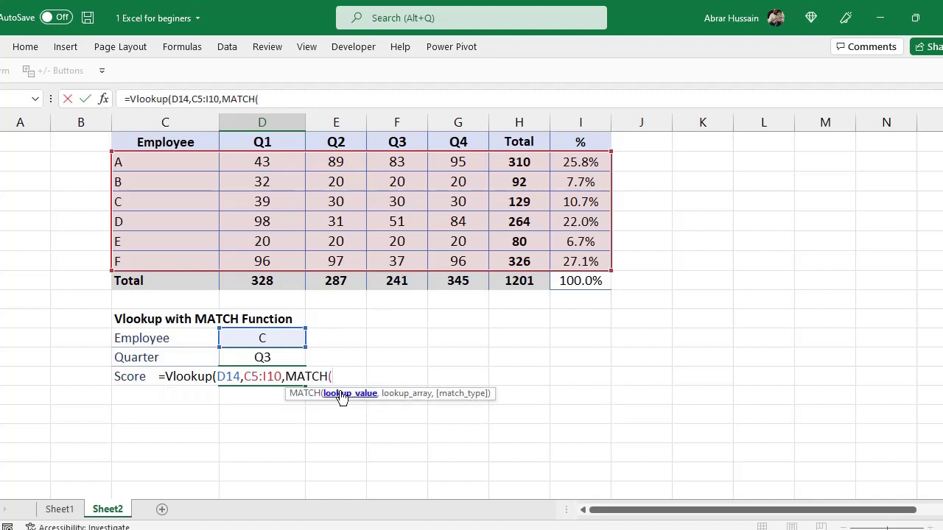
{"action": "left_click", "coordinate": [256, 357]}
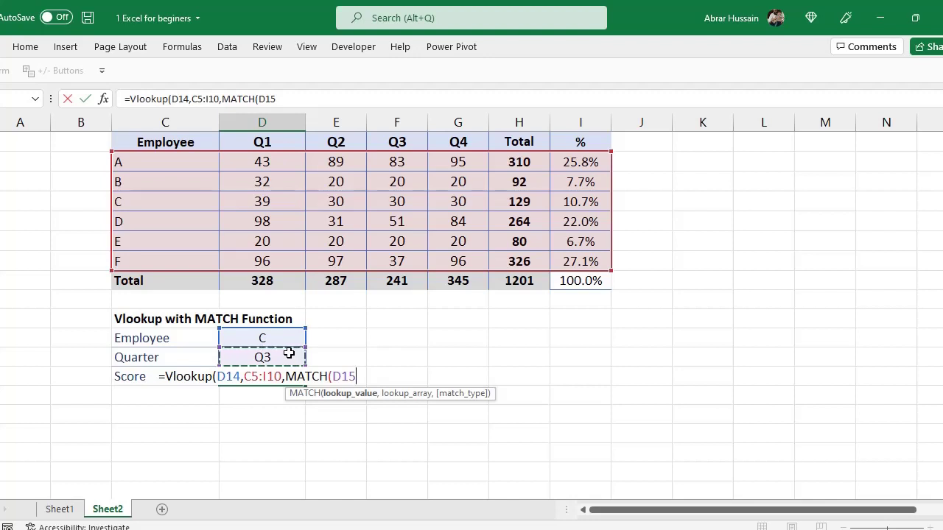
{"action": "type", "text": ","}
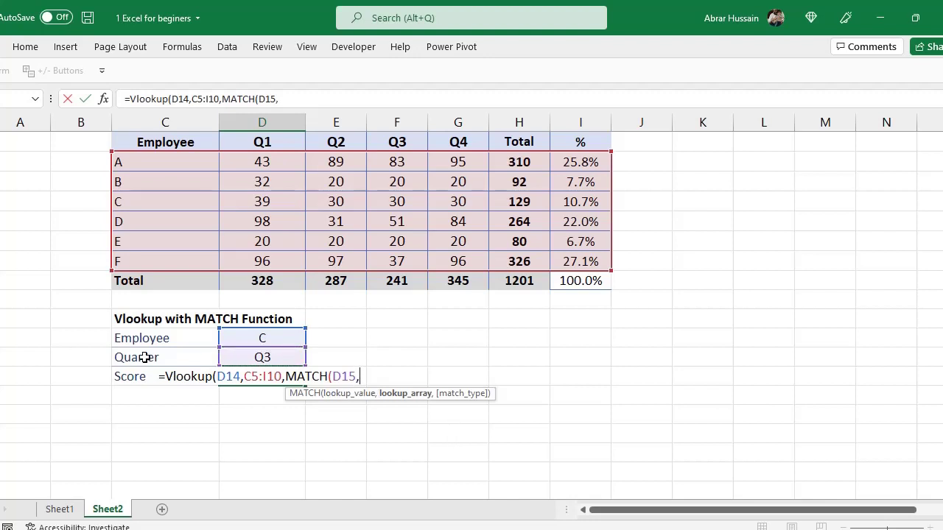
{"action": "scroll", "coordinate": [334, 327], "scroll_direction": "up", "scroll_amount": 1}
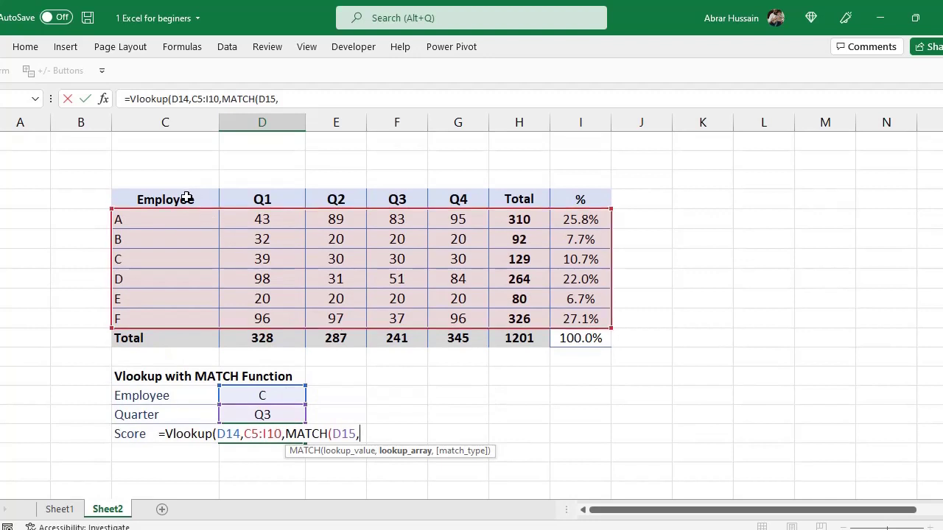
{"action": "left_click", "coordinate": [184, 199]}
{"action": "left_click_drag", "start_coordinate": [294, 199], "coordinate": [580, 199]}
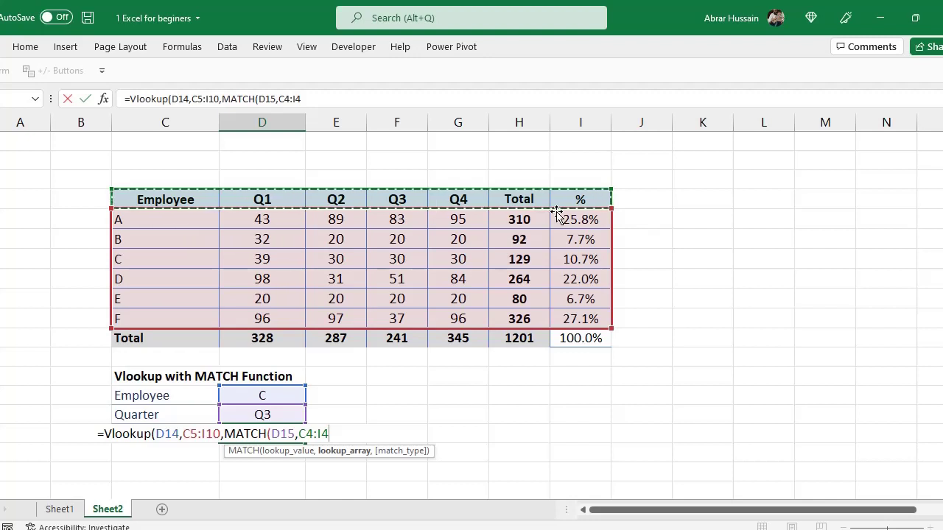
Give MATCH exact type 0 and VLOOKUP FALSE, close the parenthesis, and commit the formula.
{"action": "type", "text": ","}
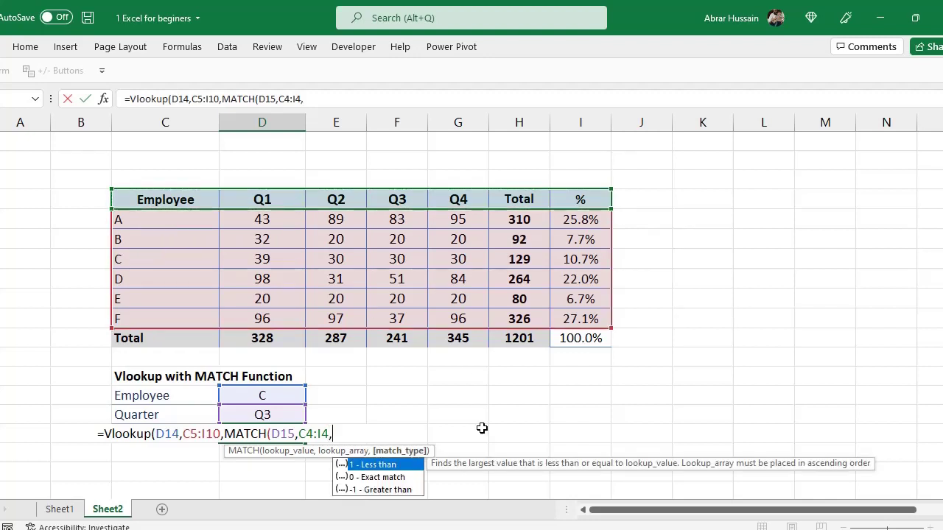
{"action": "scroll", "coordinate": [463, 452], "scroll_direction": "down", "scroll_amount": 1}
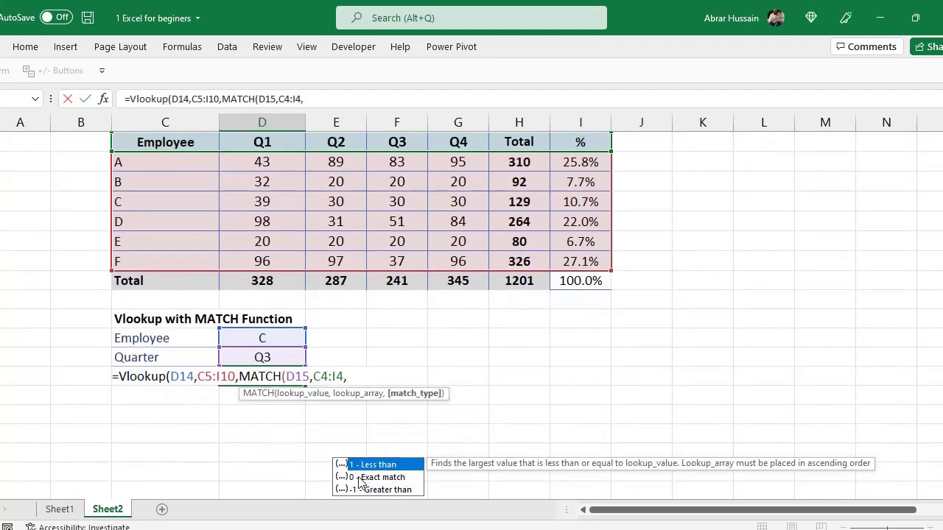
{"action": "double_click", "coordinate": [375, 477]}
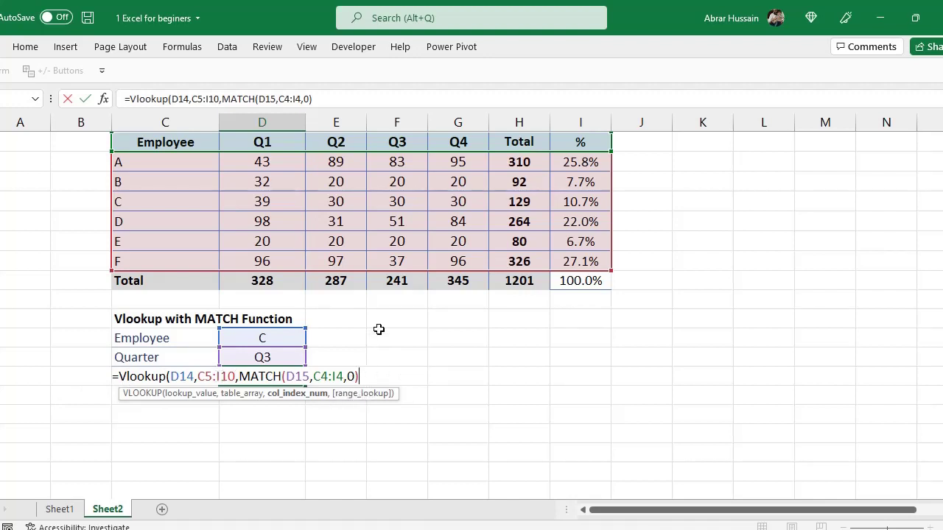
{"action": "type", "text": ","}
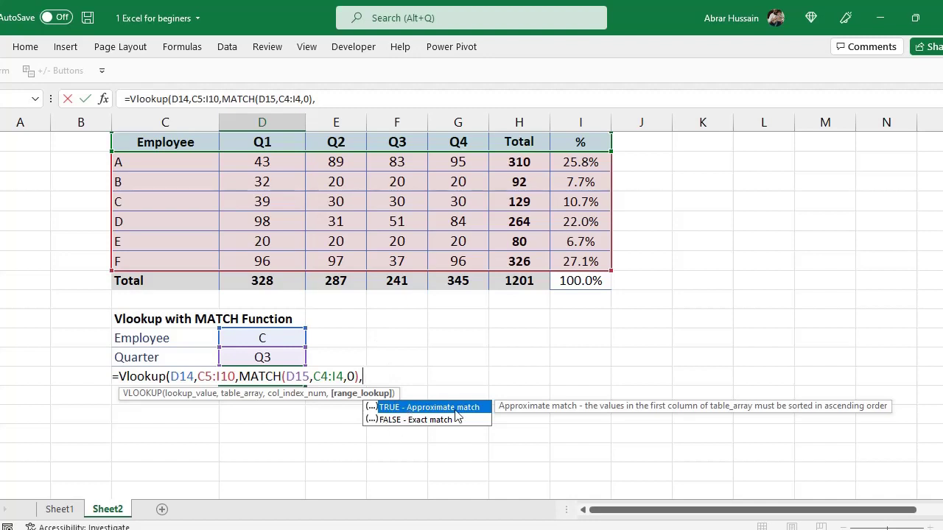
{"action": "double_click", "coordinate": [416, 420]}
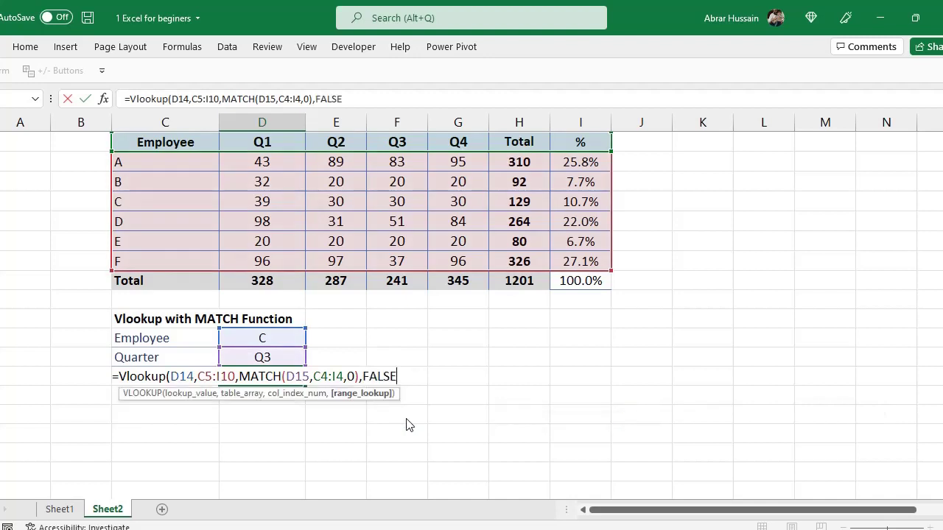
{"action": "type", "text": ")"}
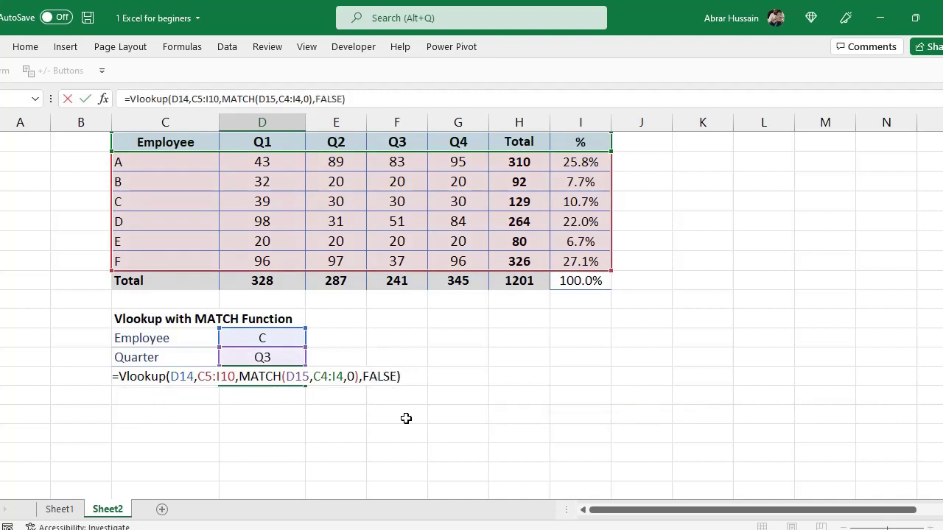
{"action": "key", "text": "Return"}
{"action": "key", "text": "Up"}
{"action": "key", "text": "Up"}
{"action": "key", "text": "Up"}
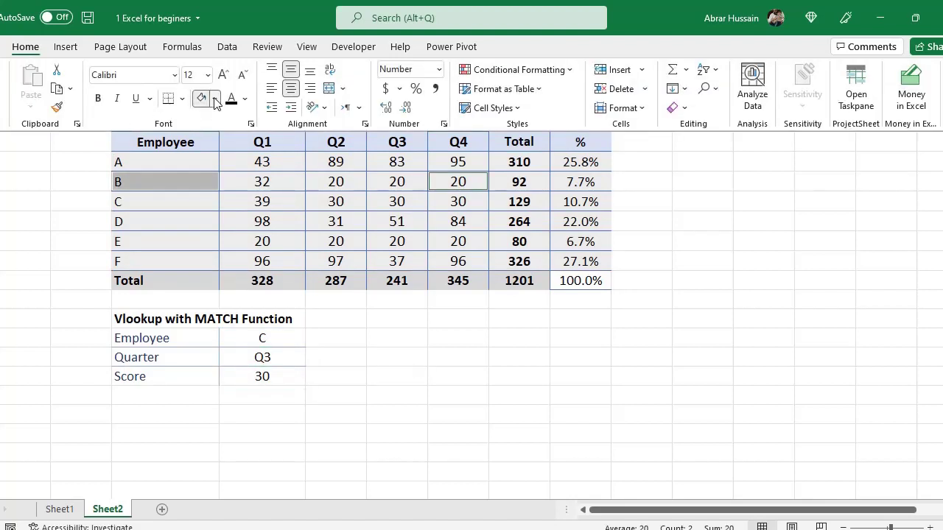
Fill employee B and its Q4 score yellow, then select B and Q4, giving Score 20.
{"action": "left_click", "coordinate": [215, 99]}
{"action": "left_click", "coordinate": [237, 237]}
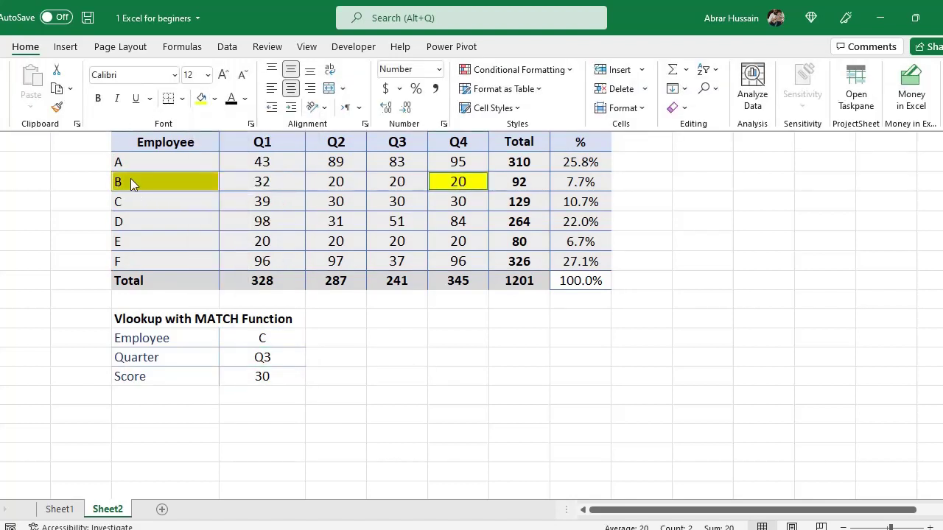
{"action": "left_click", "coordinate": [130, 178]}
{"action": "left_click", "coordinate": [461, 185]}
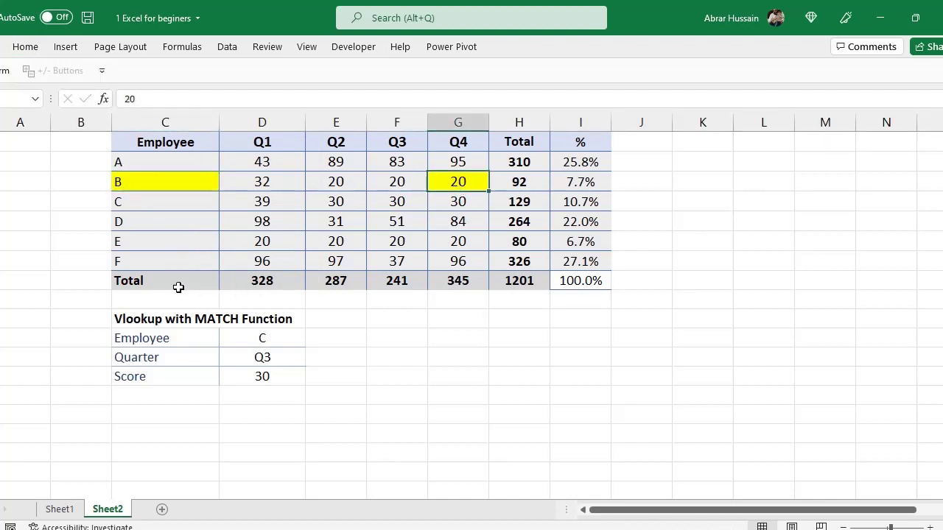
{"action": "left_click", "coordinate": [262, 338]}
{"action": "left_click", "coordinate": [312, 340]}
{"action": "left_click", "coordinate": [250, 364]}
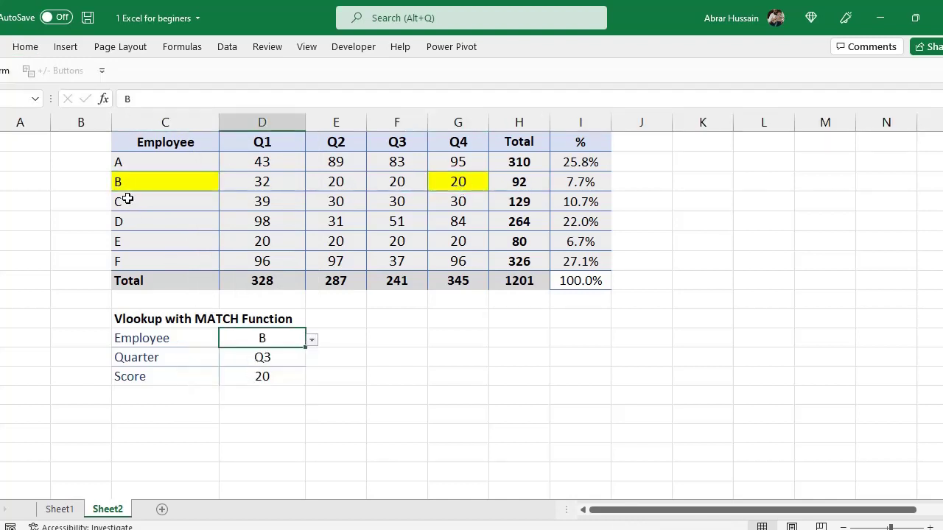
{"action": "left_click", "coordinate": [284, 359]}
{"action": "left_click", "coordinate": [306, 358]}
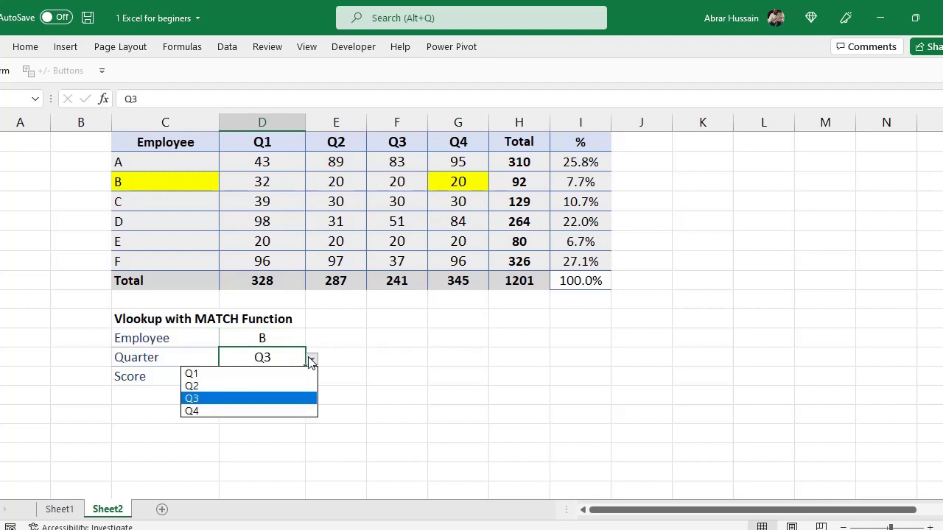
{"action": "left_click", "coordinate": [260, 410]}
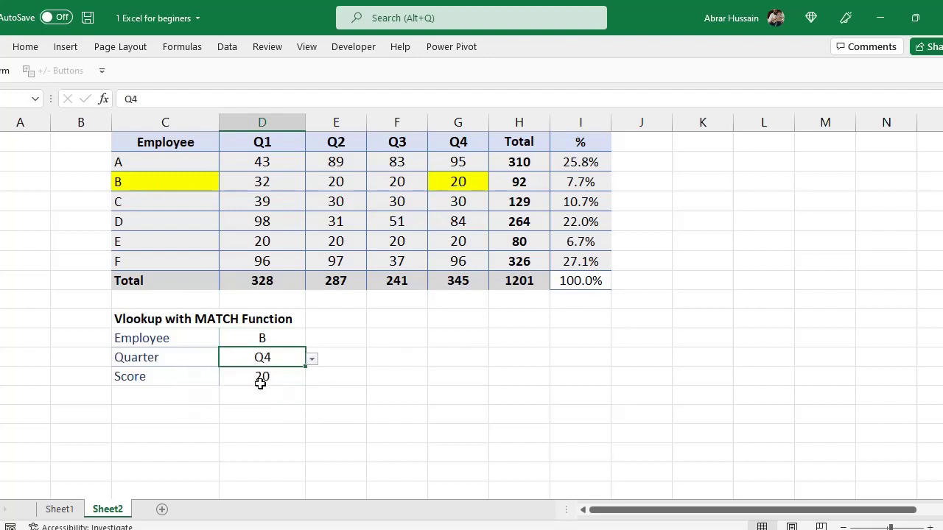
{"action": "left_click", "coordinate": [261, 379]}
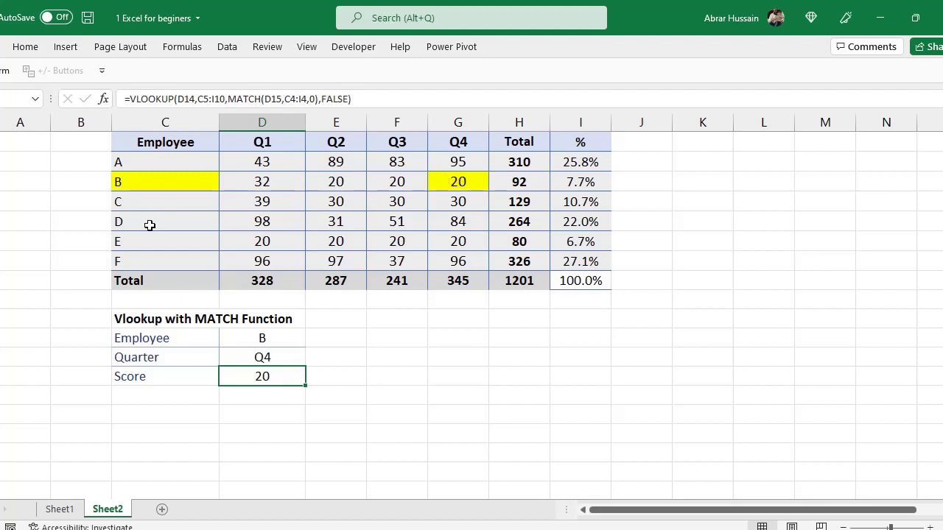
Fill employee D and its Q1 score of 98 yellow.
{"action": "left_click", "coordinate": [122, 222]}
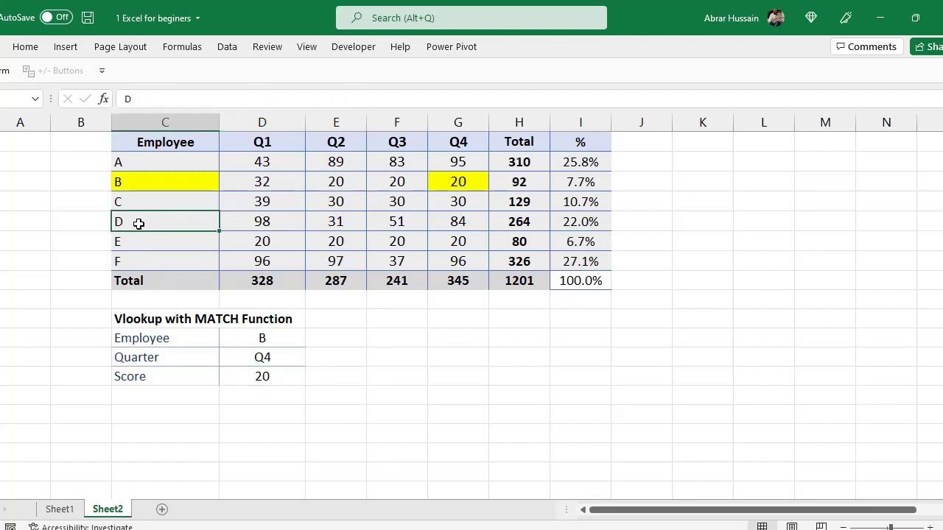
{"action": "left_click", "coordinate": [284, 221], "text": "ctrl"}
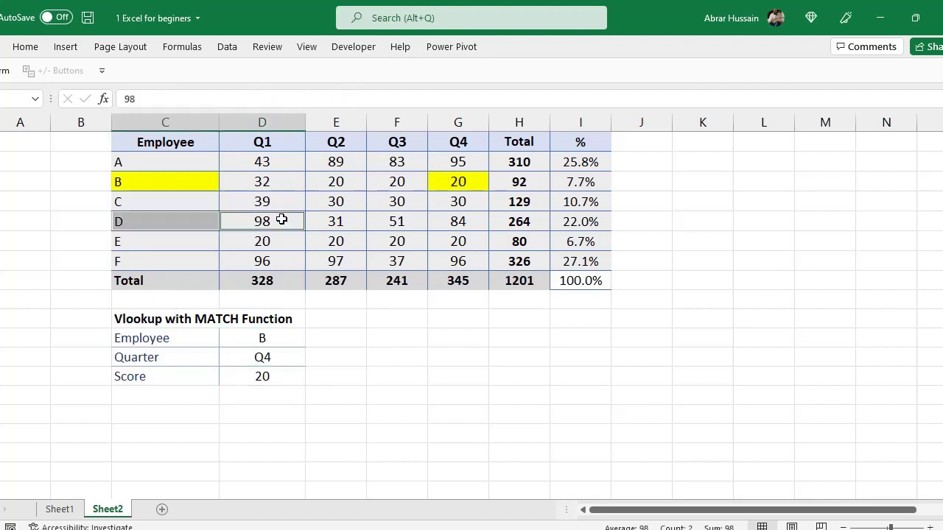
{"action": "left_click", "coordinate": [26, 46]}
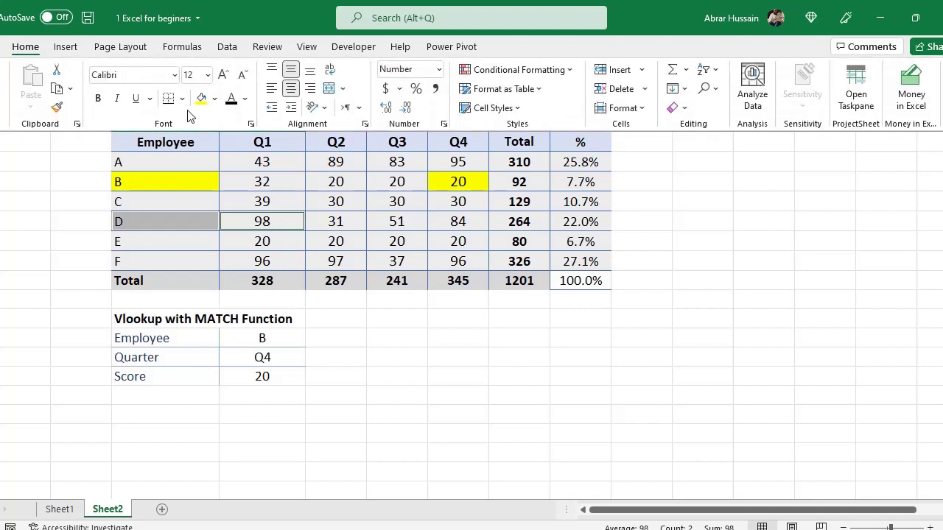
{"action": "left_click", "coordinate": [201, 98]}
{"action": "left_click", "coordinate": [261, 222]}
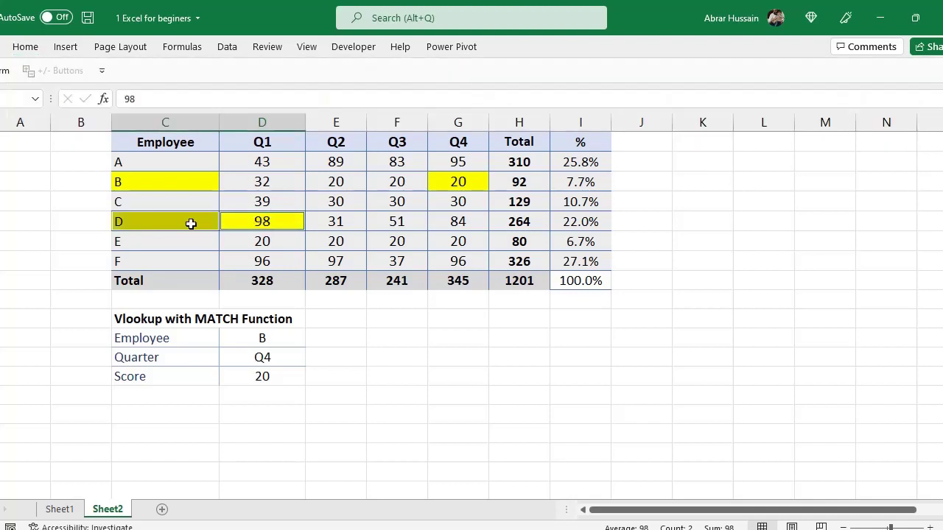
{"action": "left_click", "coordinate": [151, 221]}
{"action": "left_click", "coordinate": [277, 214]}
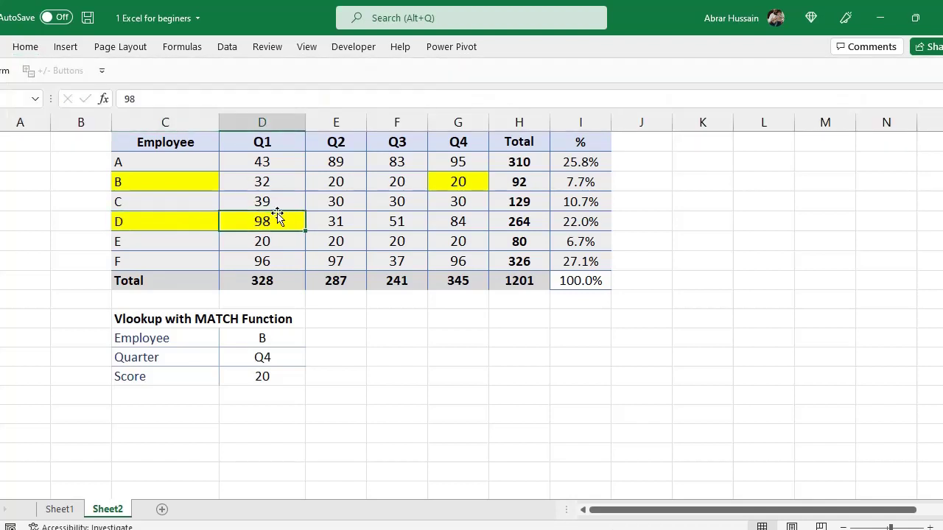
Select employee D and quarter Q1, confirming the Score matches D's Q1 value of 98.
{"action": "left_click", "coordinate": [283, 336]}
{"action": "left_click", "coordinate": [312, 342]}
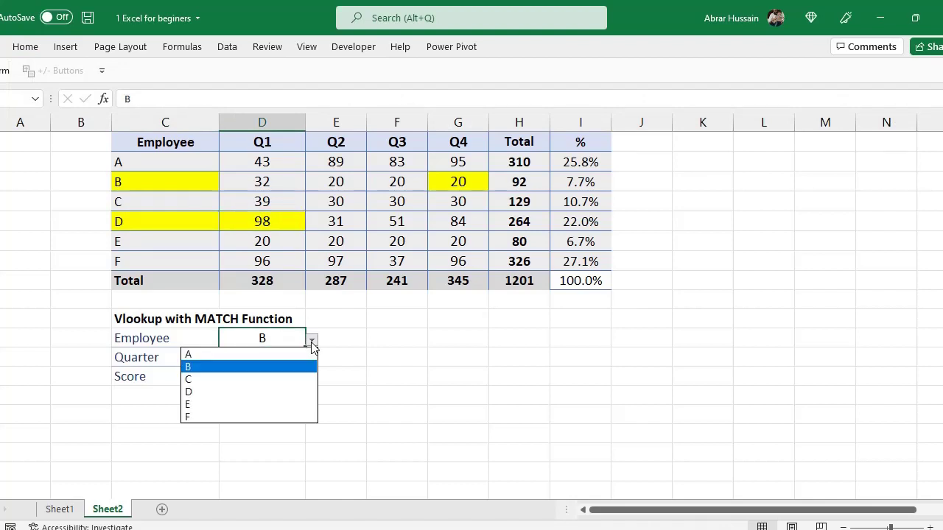
{"action": "left_click", "coordinate": [234, 392]}
{"action": "left_click", "coordinate": [268, 359]}
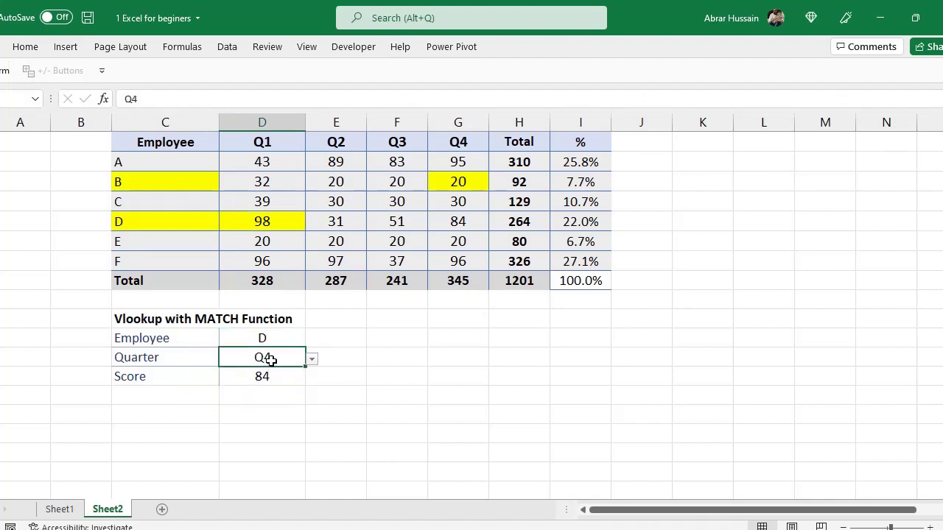
{"action": "left_click", "coordinate": [312, 361]}
{"action": "left_click", "coordinate": [254, 371]}
{"action": "left_click", "coordinate": [257, 379]}
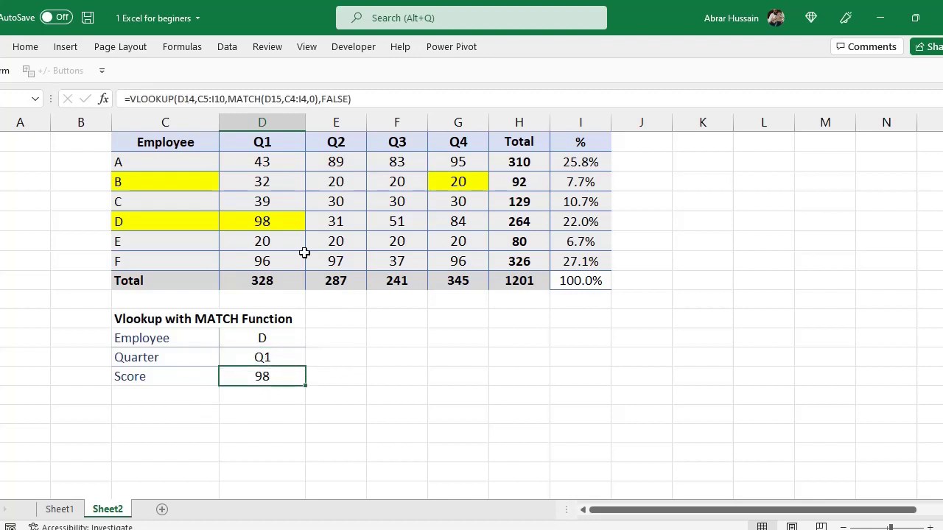
{"action": "left_click", "coordinate": [265, 223], "text": "ctrl"}
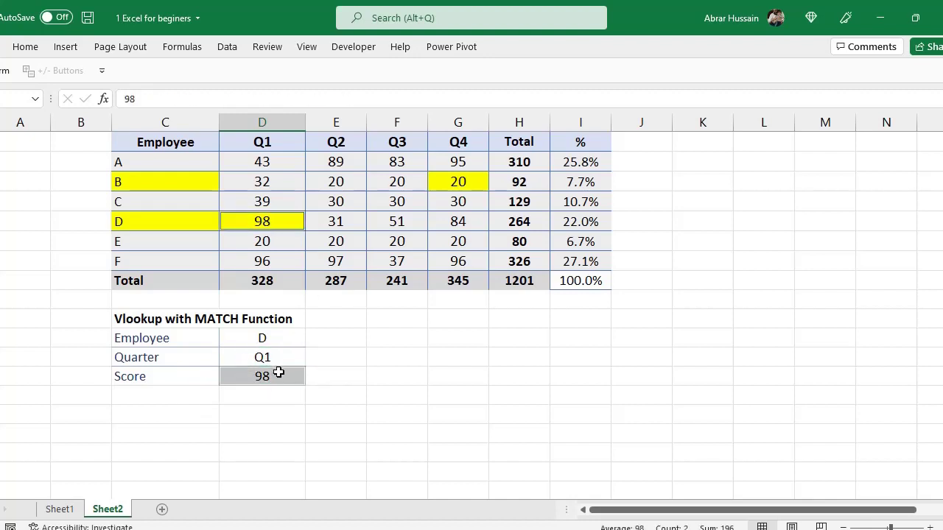
{"action": "left_click", "coordinate": [260, 336]}
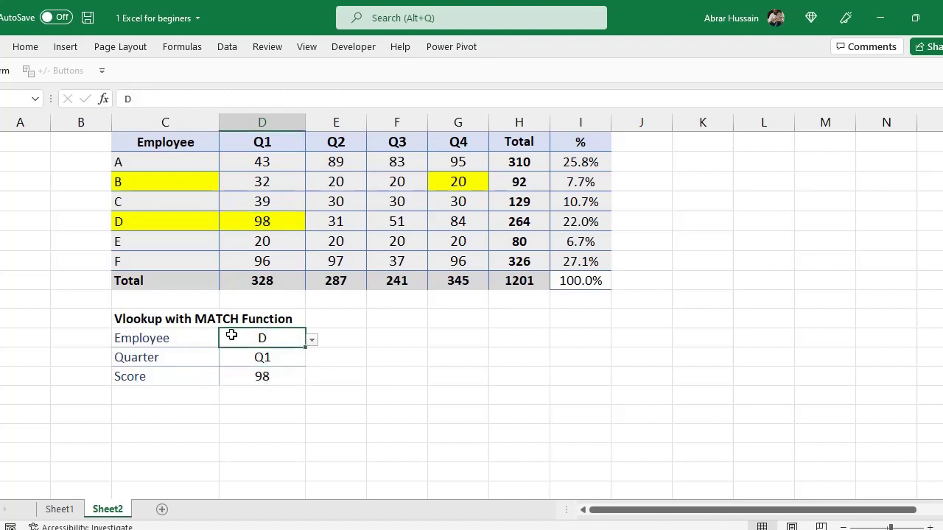
{"action": "left_click", "coordinate": [270, 356]}
{"action": "double_click", "coordinate": [254, 376]}
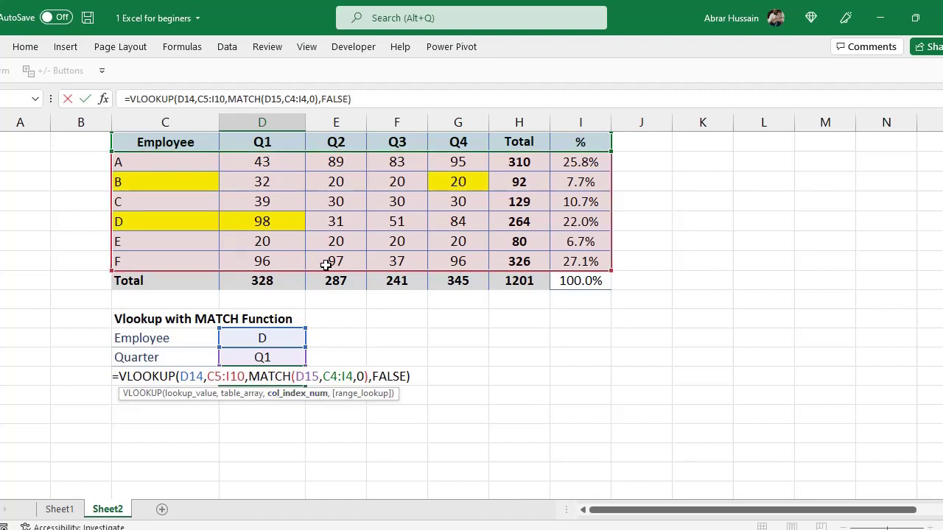
{"action": "left_click", "coordinate": [293, 376]}
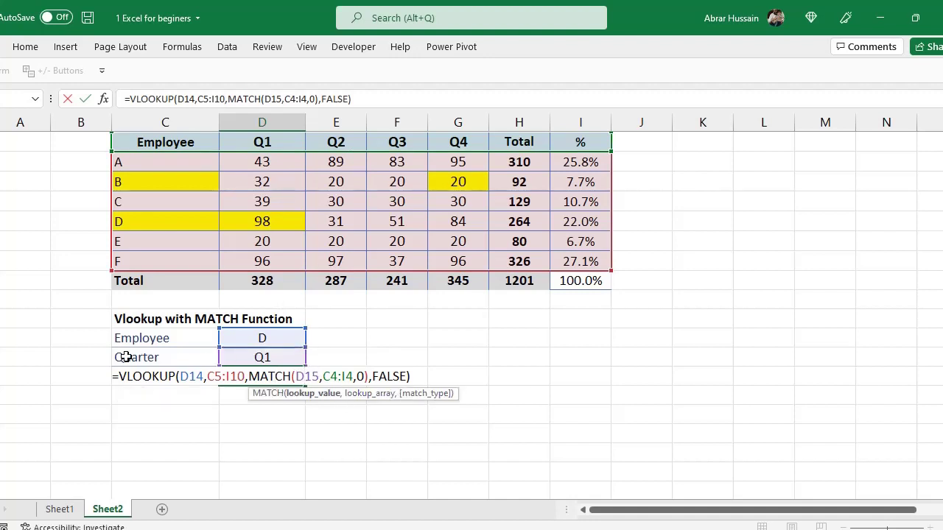
{"action": "left_click_drag", "start_coordinate": [321, 376], "coordinate": [355, 376]}
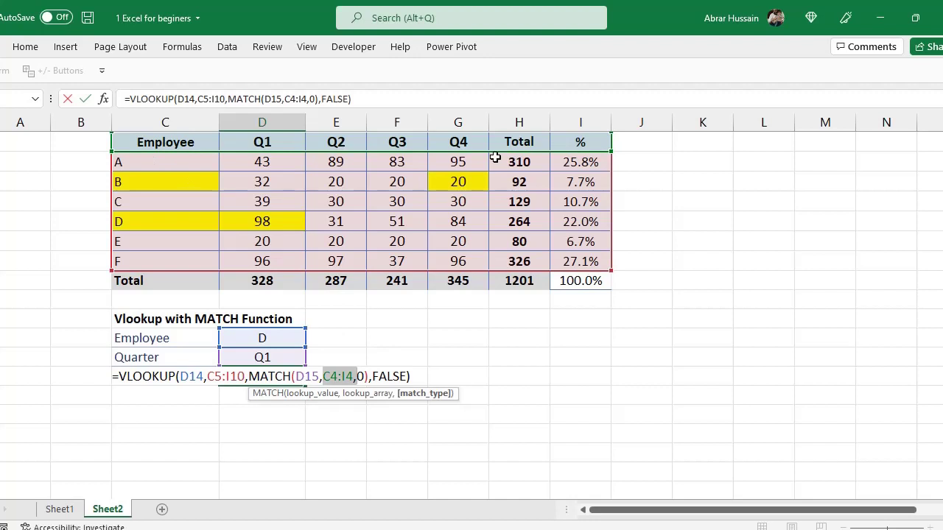
{"action": "left_click", "coordinate": [367, 376]}
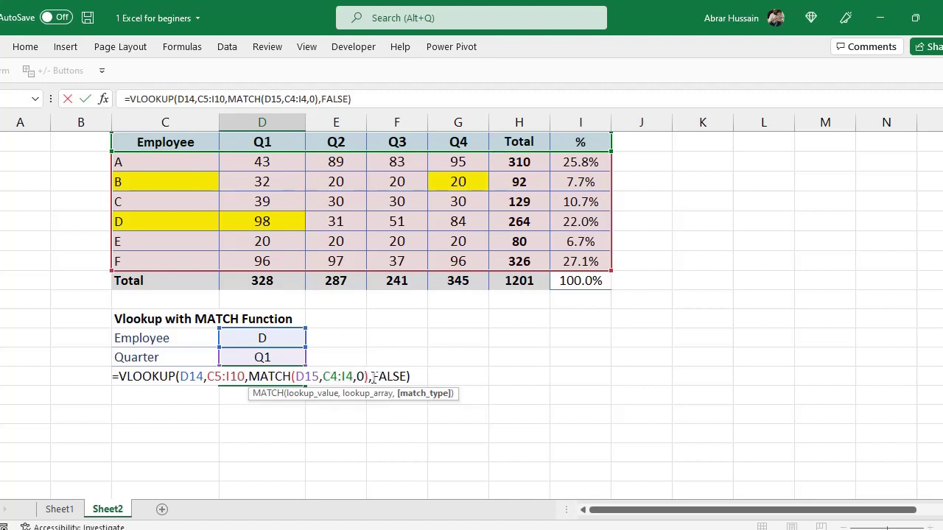
{"action": "left_click_drag", "start_coordinate": [372, 376], "coordinate": [412, 377]}
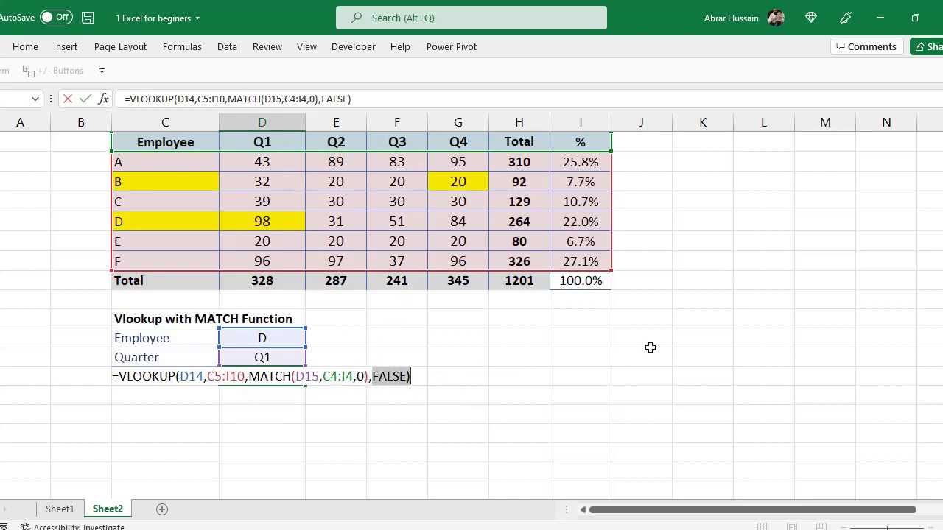
{"action": "key", "text": "Return"}
{"action": "key", "text": "Up"}
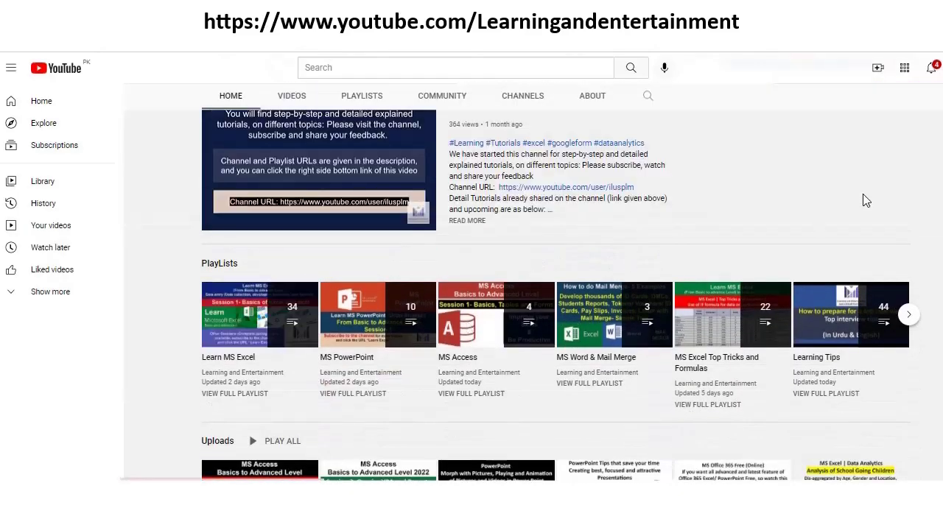
Browse the channel's Home tab, advancing the playlists carousel and scrolling through Playlists and Uploads.
{"action": "scroll", "coordinate": [859, 330], "scroll_direction": "down", "scroll_amount": 1}
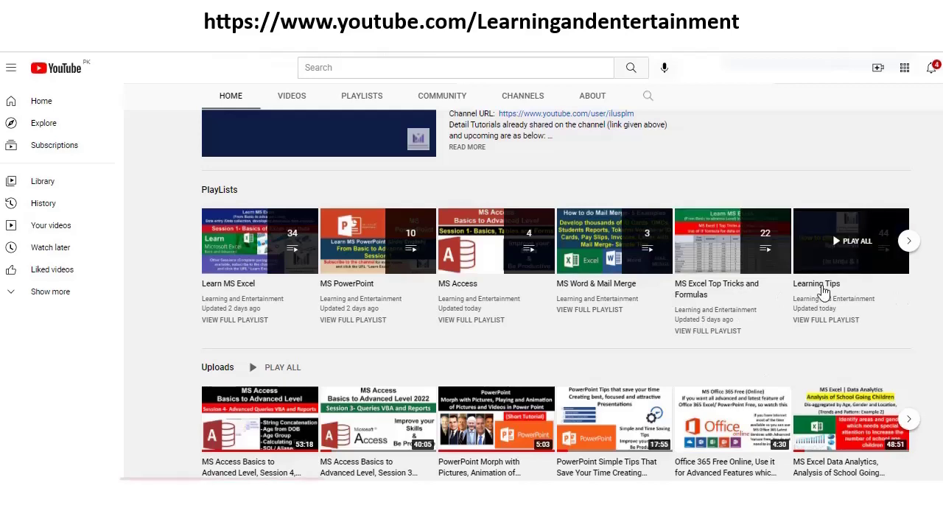
{"action": "left_click", "coordinate": [910, 243]}
{"action": "scroll", "coordinate": [288, 401], "scroll_direction": "up", "scroll_amount": 1}
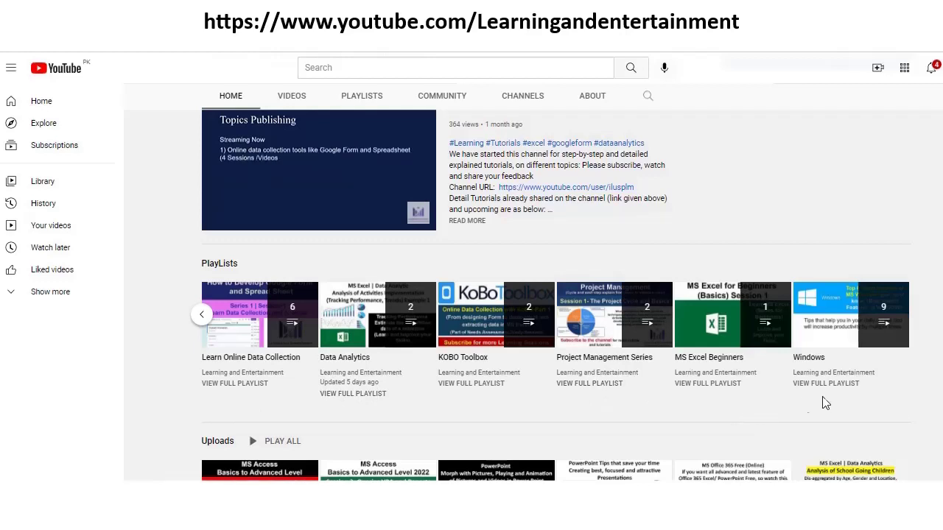
{"action": "scroll", "coordinate": [441, 413], "scroll_direction": "down", "scroll_amount": 2}
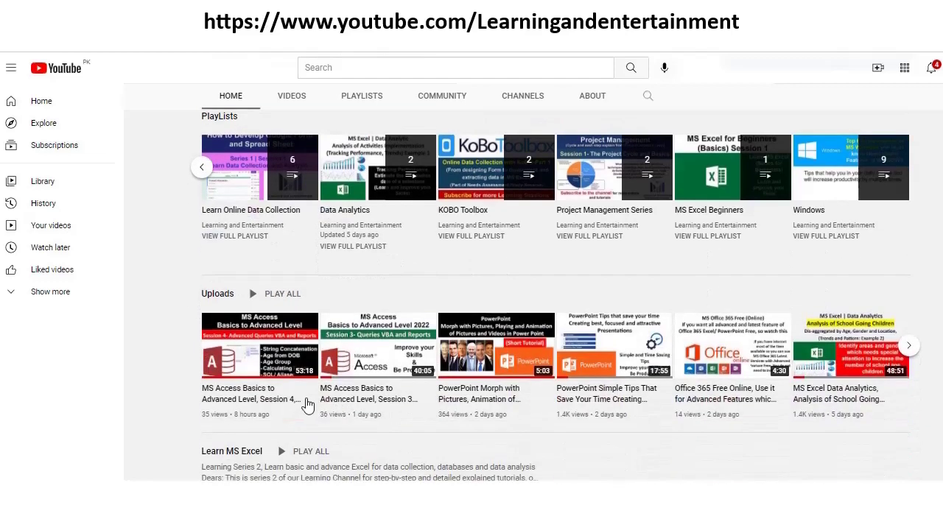
{"action": "scroll", "coordinate": [483, 435], "scroll_direction": "down", "scroll_amount": 4}
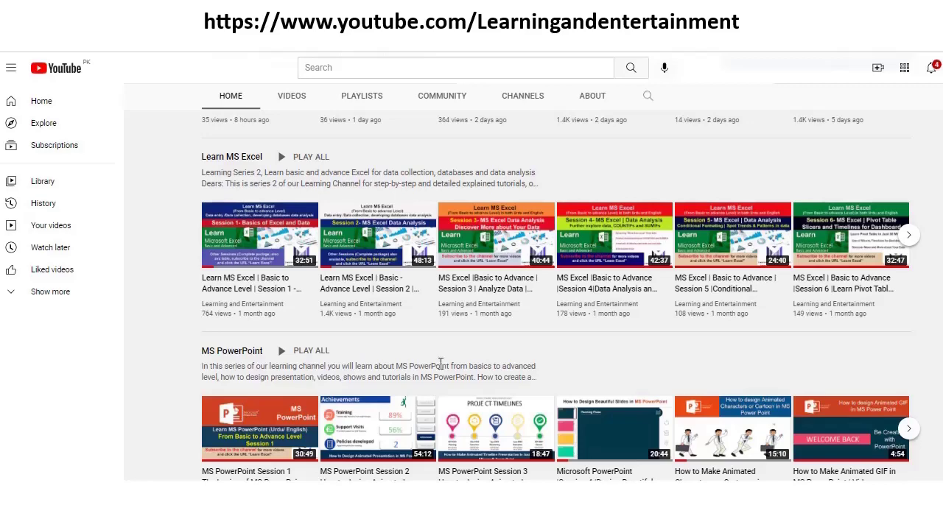
{"action": "scroll", "coordinate": [440, 363], "scroll_direction": "down", "scroll_amount": 1}
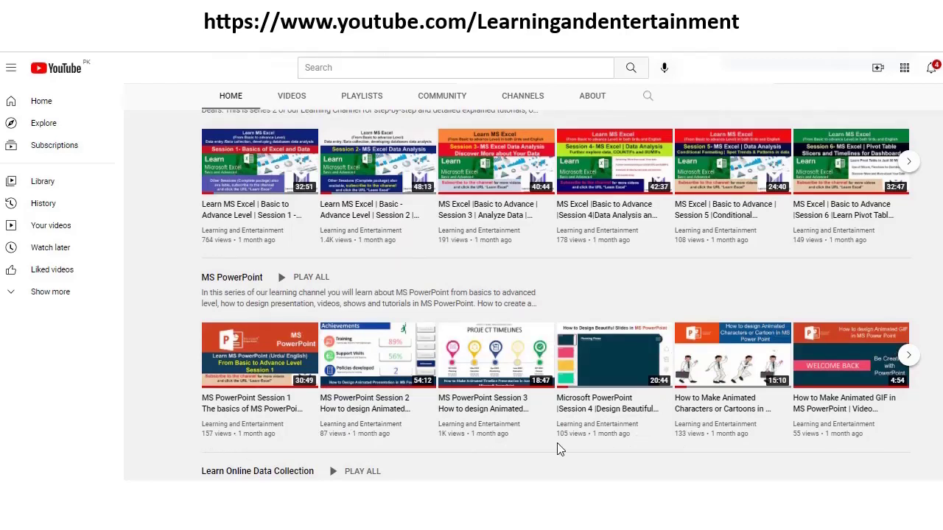
{"action": "scroll", "coordinate": [560, 449], "scroll_direction": "up", "scroll_amount": 5}
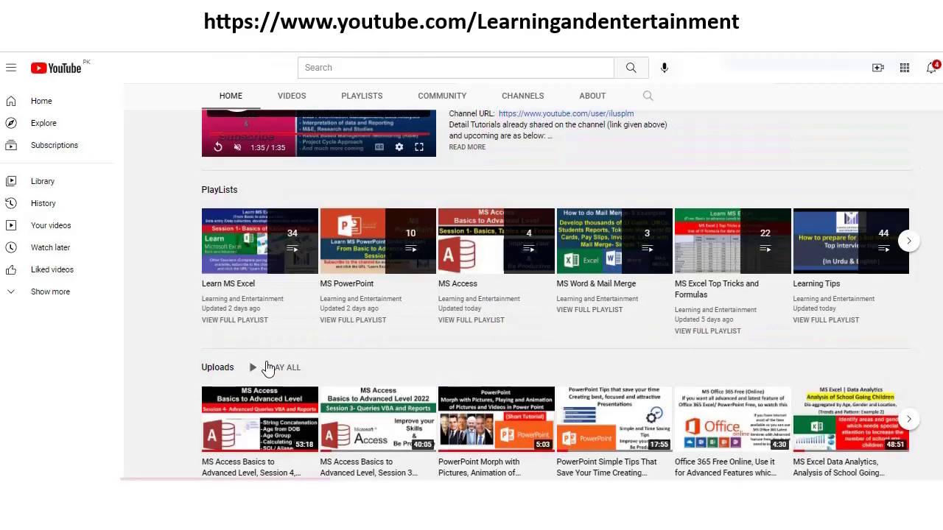